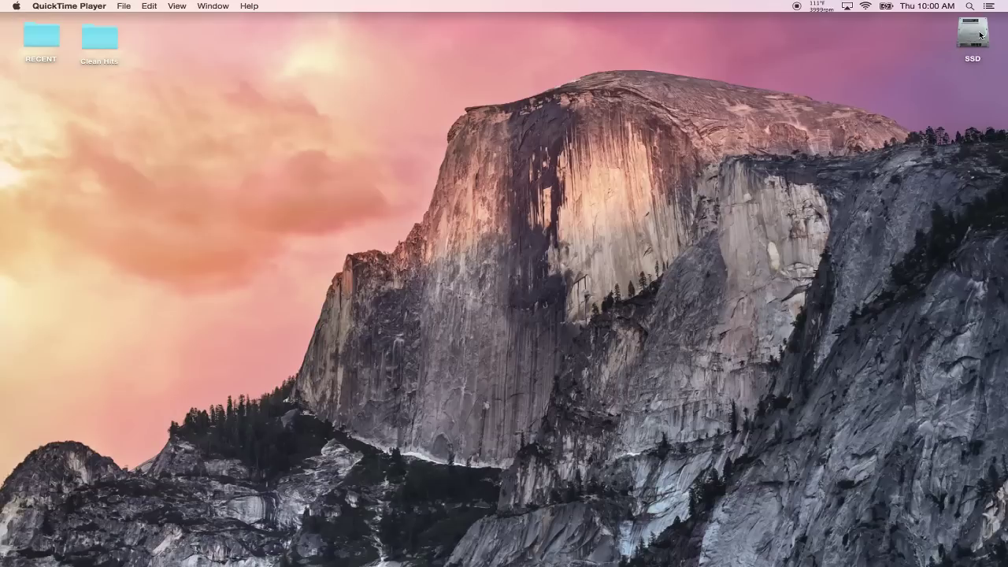
Launch Disk Utility from the Utilities folder inside Applications
{"action": "mouse_move", "coordinate": [335, 561]}
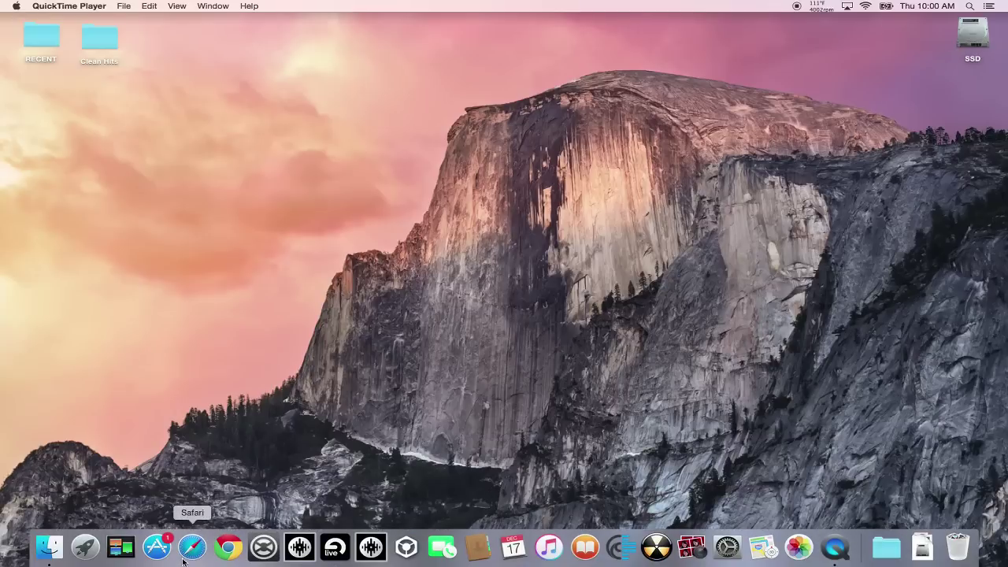
{"action": "left_click", "coordinate": [49, 548]}
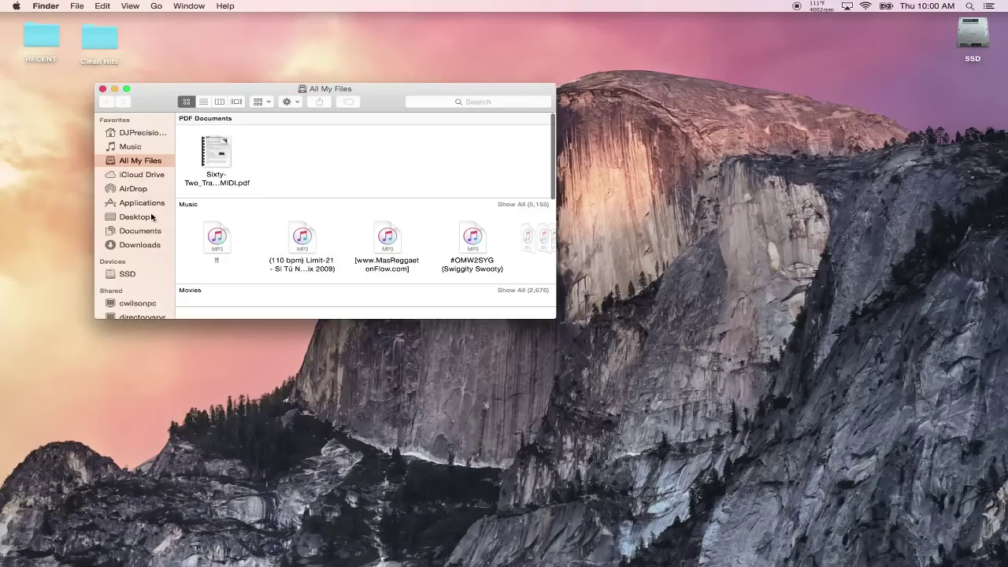
{"action": "left_click", "coordinate": [144, 203]}
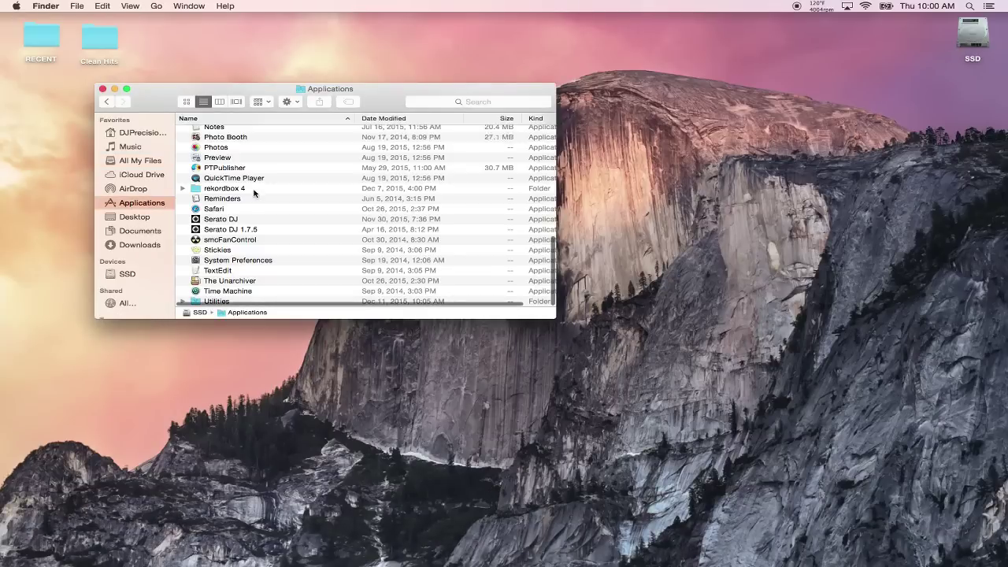
{"action": "scroll", "coordinate": [253, 192], "scroll_direction": "down", "scroll_amount": 2}
{"action": "double_click", "coordinate": [209, 302]}
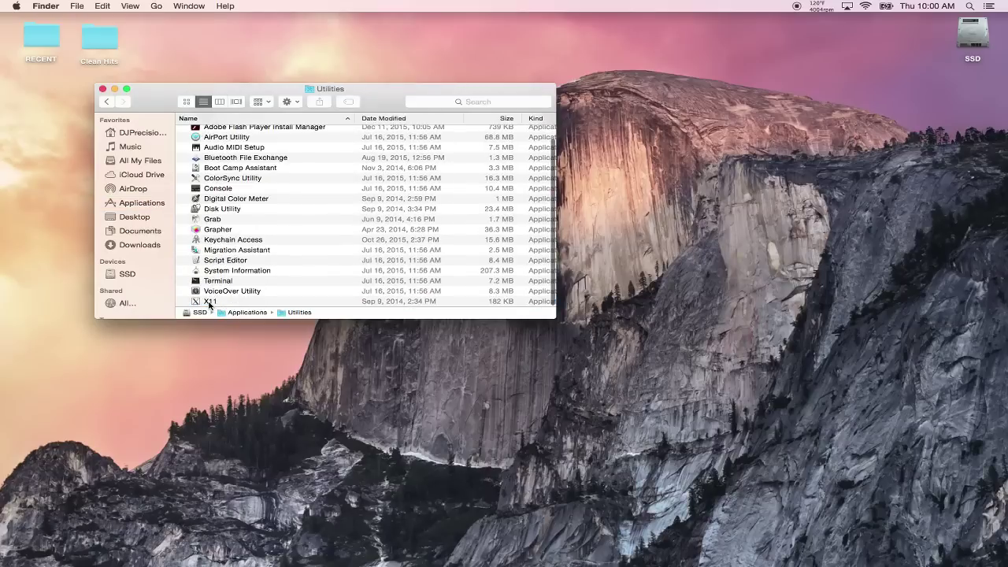
{"action": "scroll", "coordinate": [229, 252], "scroll_direction": "up", "scroll_amount": 2}
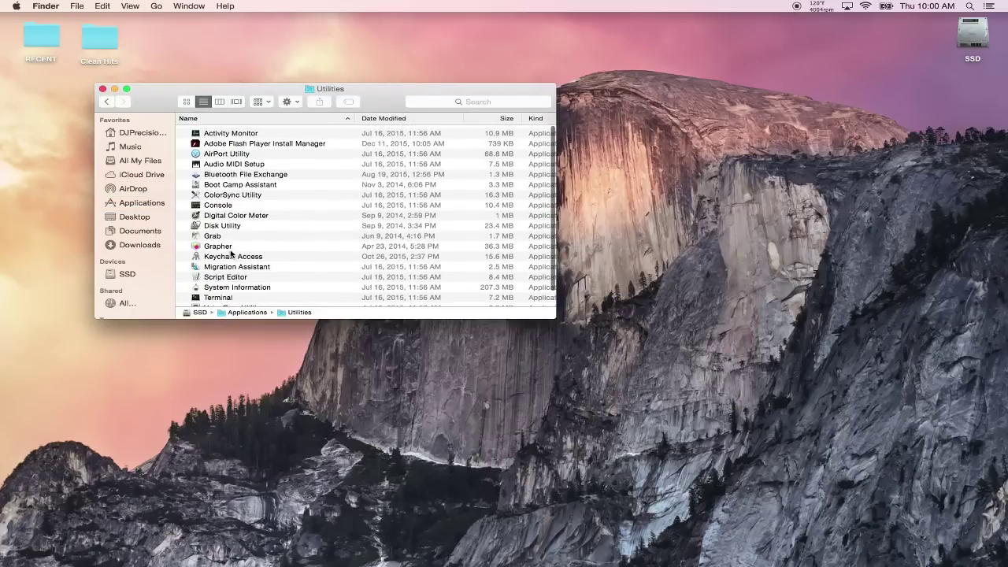
{"action": "left_click", "coordinate": [228, 225]}
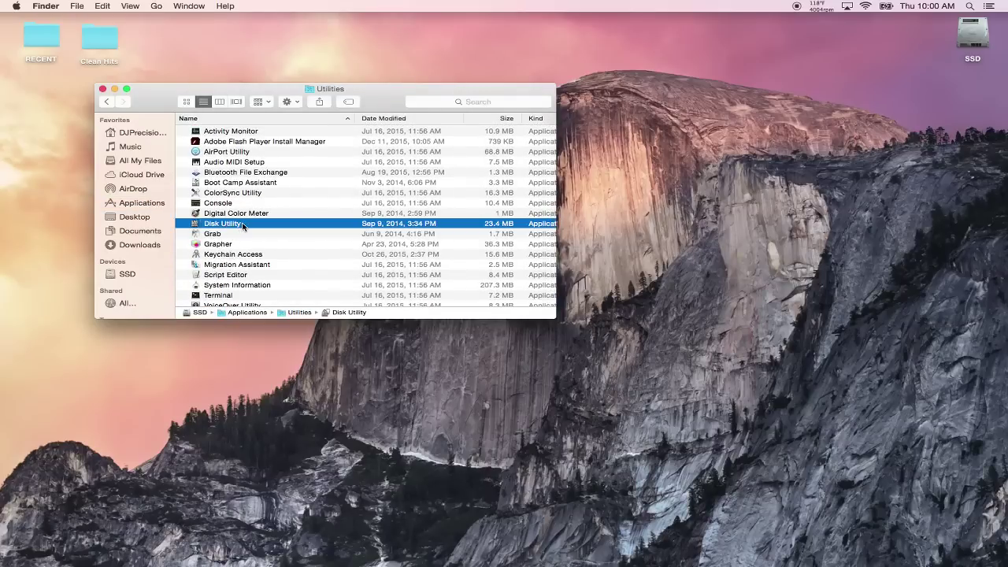
{"action": "double_click", "coordinate": [242, 225]}
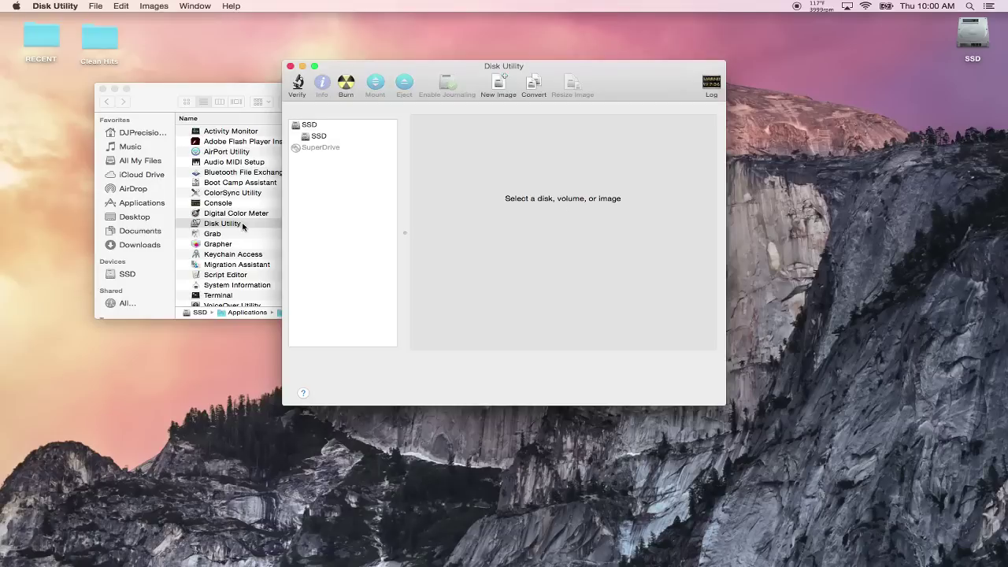
Show the partition layout of the top-level SSD disk and add a second partition
{"action": "left_click", "coordinate": [308, 128]}
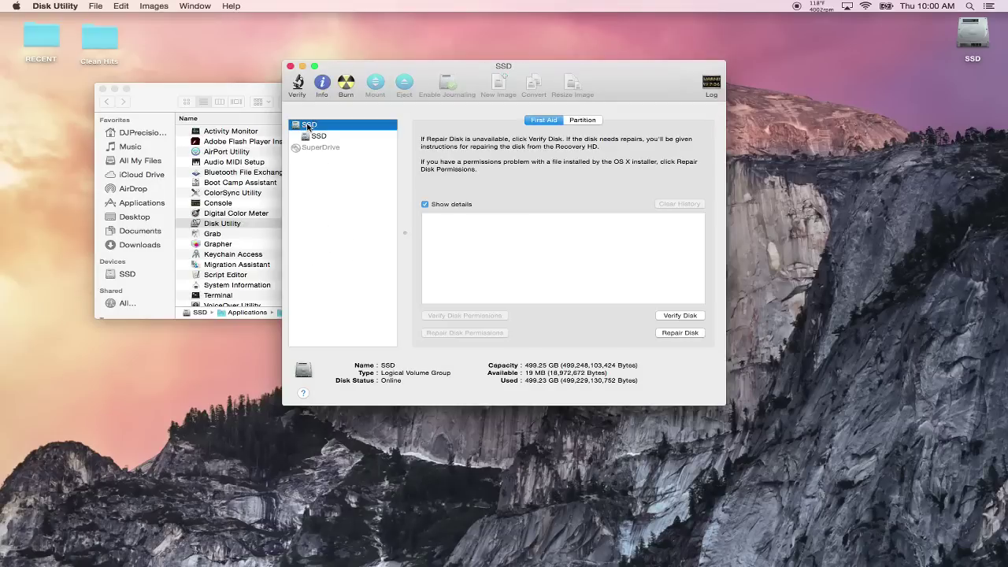
{"action": "left_click", "coordinate": [582, 121]}
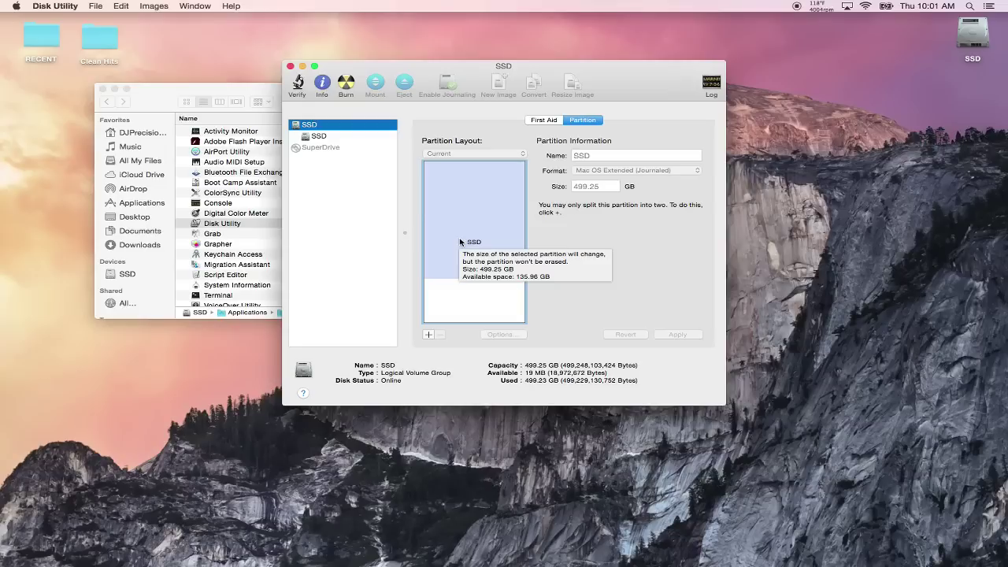
{"action": "left_click", "coordinate": [428, 335]}
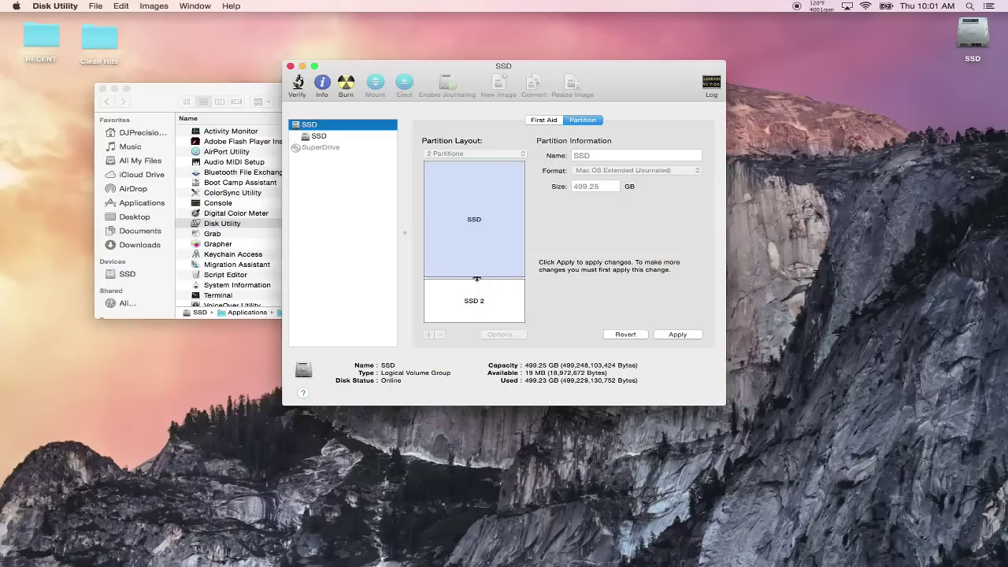
Shrink the new SSD 2 partition in the layout, then apply and confirm the partitioning of the disk
{"action": "left_click_drag", "start_coordinate": [477, 278], "coordinate": [476, 298]}
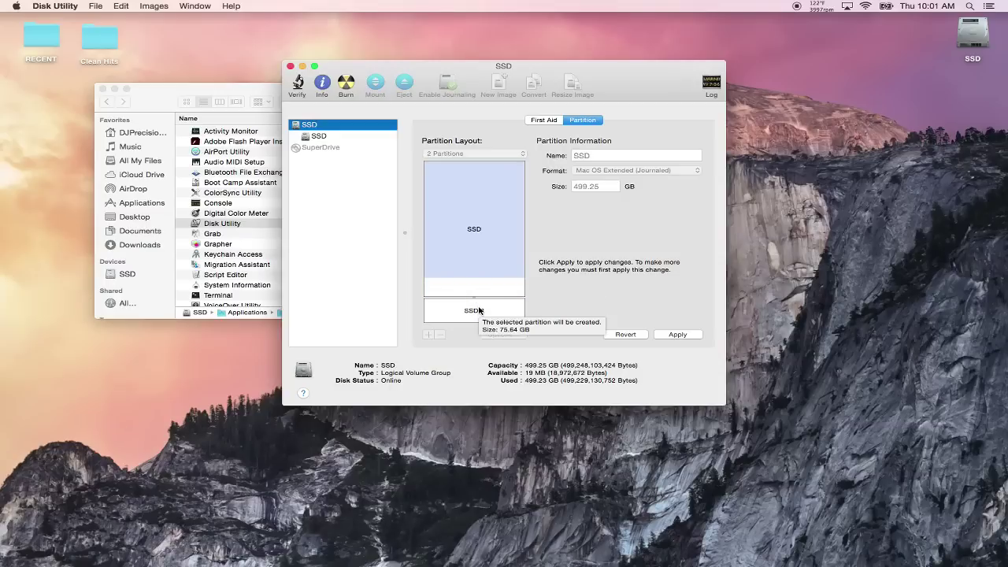
{"action": "left_click_drag", "start_coordinate": [474, 297], "coordinate": [486, 314]}
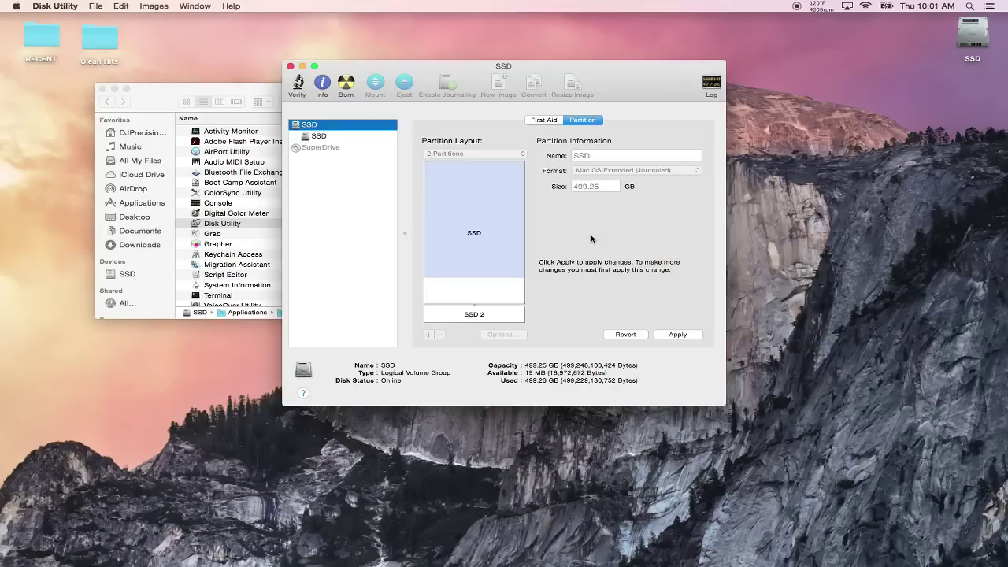
{"action": "left_click", "coordinate": [679, 337]}
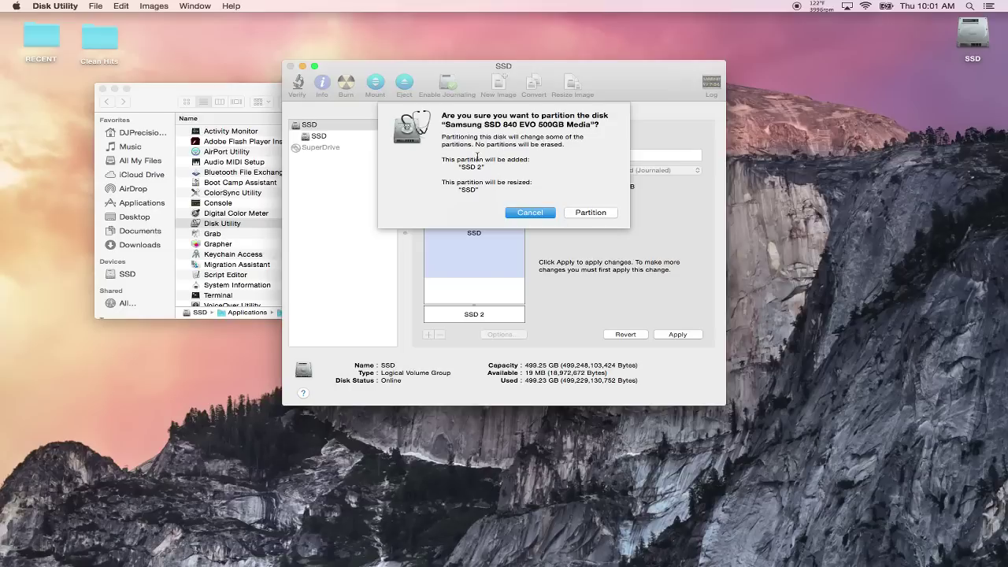
{"action": "left_click", "coordinate": [583, 212]}
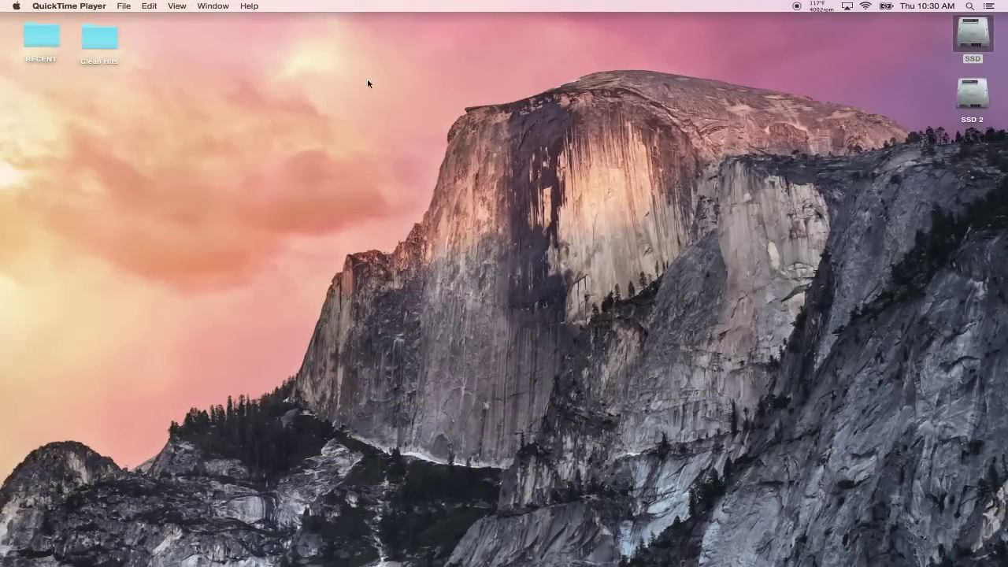
{"action": "left_click", "coordinate": [17, 6]}
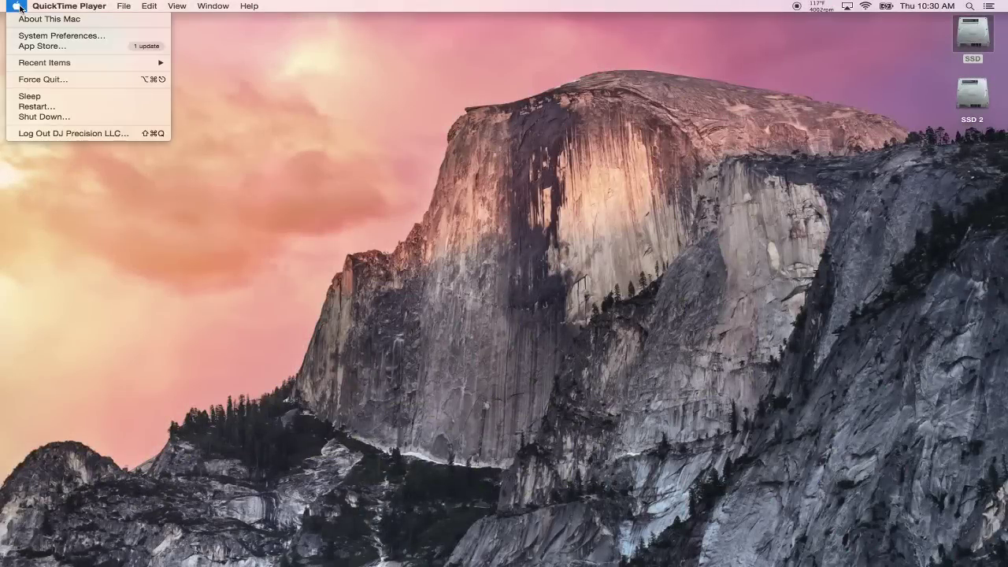
{"action": "left_click", "coordinate": [34, 107]}
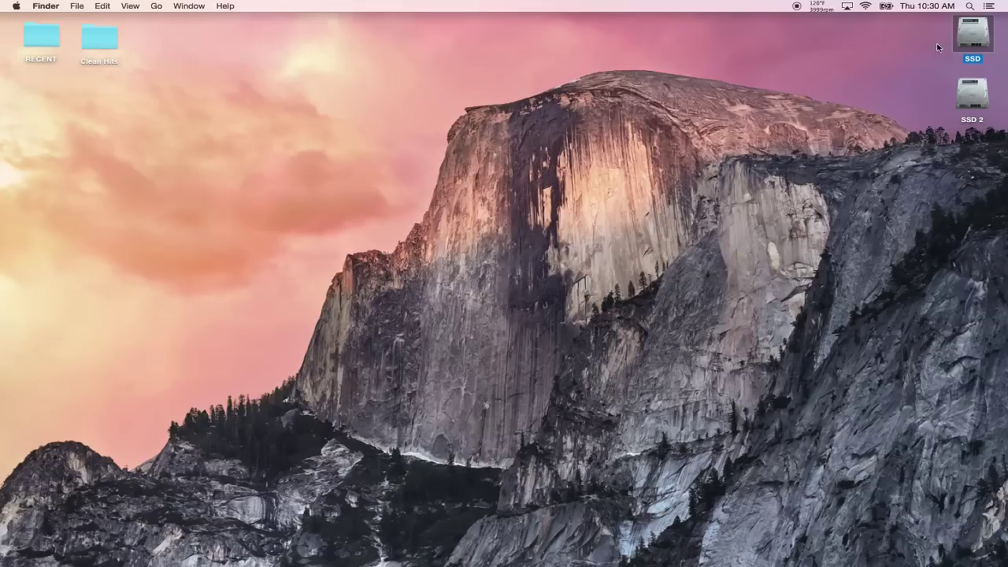
{"action": "left_click", "coordinate": [972, 86]}
{"action": "left_click", "coordinate": [979, 33]}
{"action": "left_click", "coordinate": [975, 94]}
{"action": "left_click", "coordinate": [977, 33]}
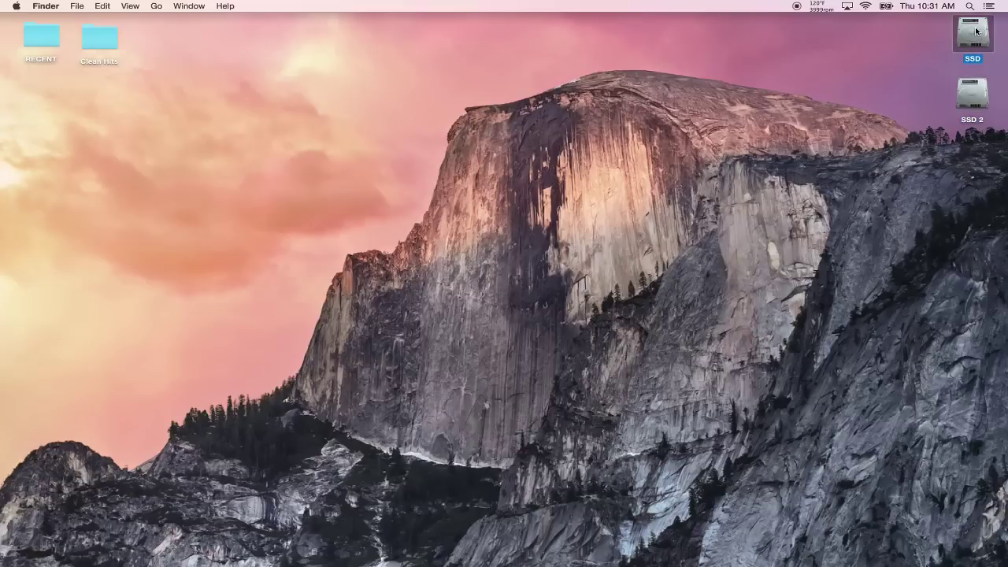
{"action": "left_click", "coordinate": [969, 101]}
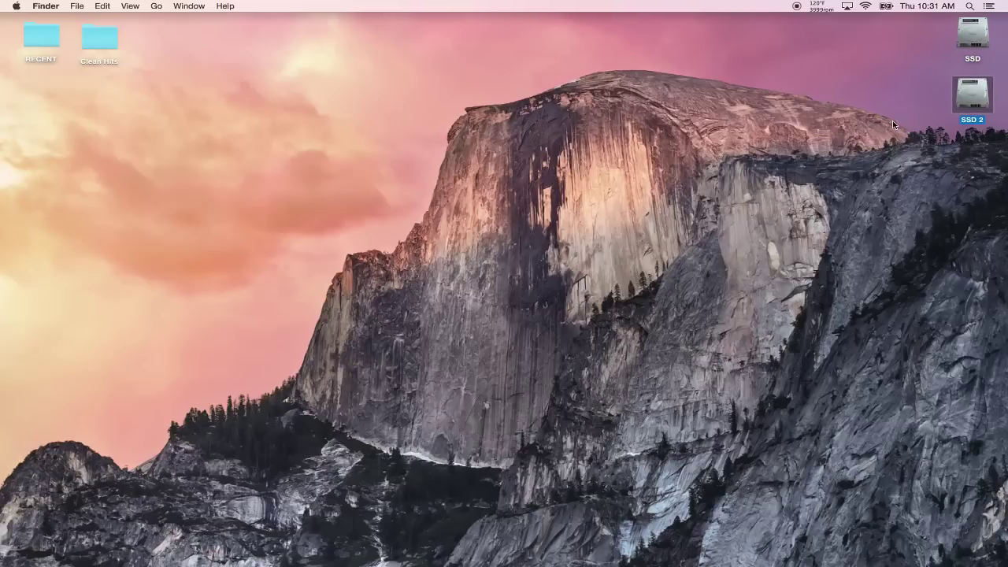
Turn the display of hard disks on the desktop off and on again in the Finder preferences
{"action": "mouse_move", "coordinate": [174, 555]}
{"action": "left_click", "coordinate": [45, 548]}
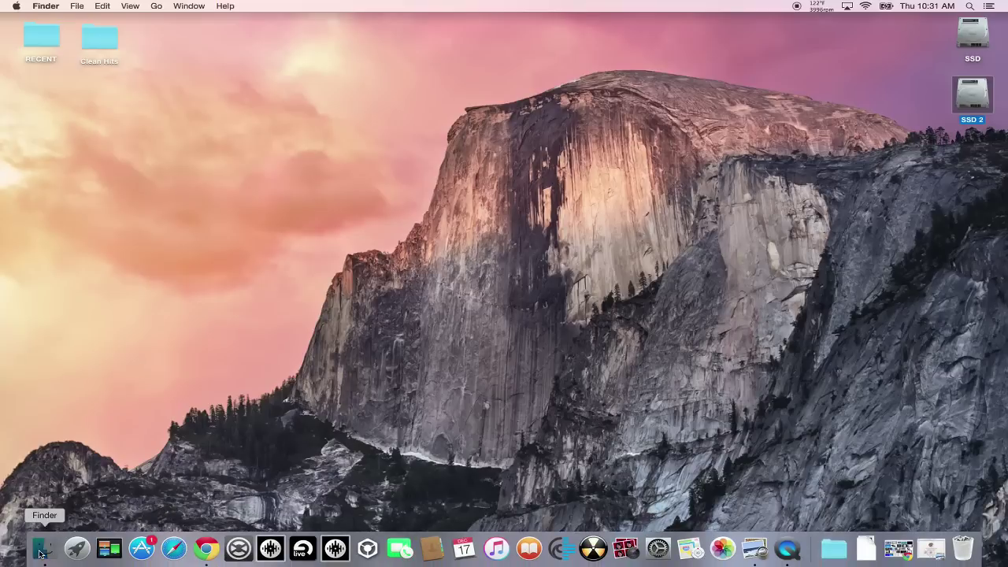
{"action": "left_click", "coordinate": [47, 8]}
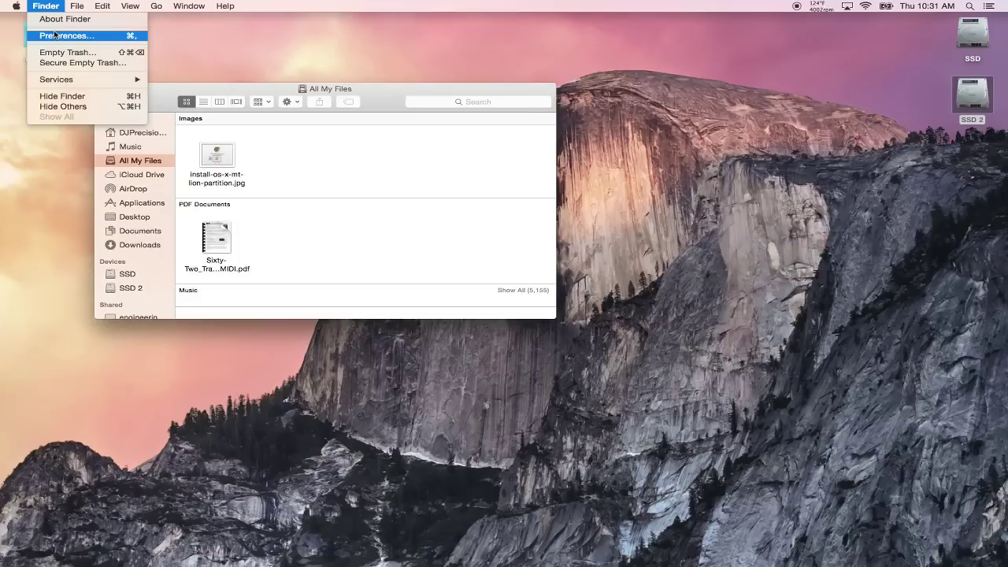
{"action": "left_click", "coordinate": [54, 35]}
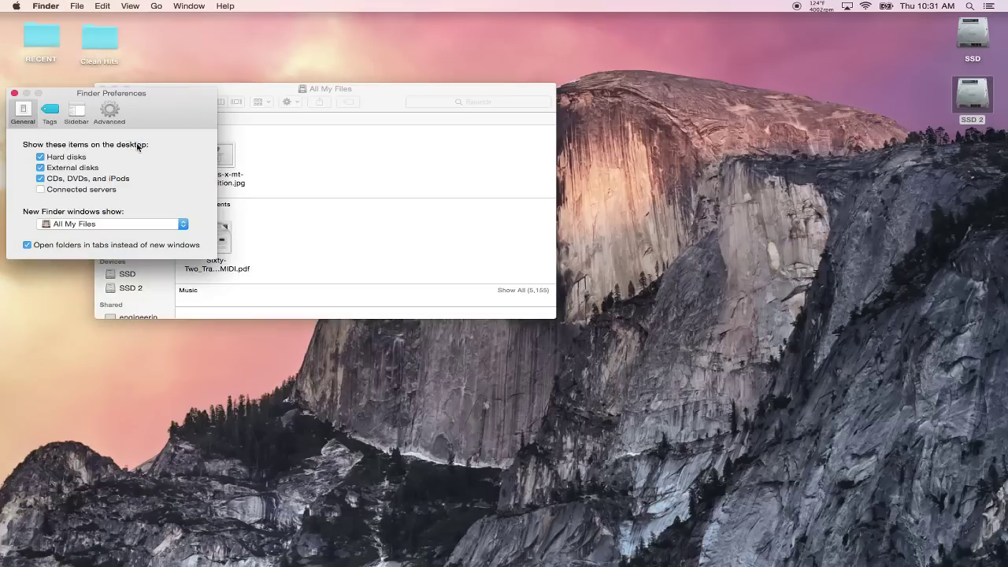
{"action": "left_click", "coordinate": [40, 157]}
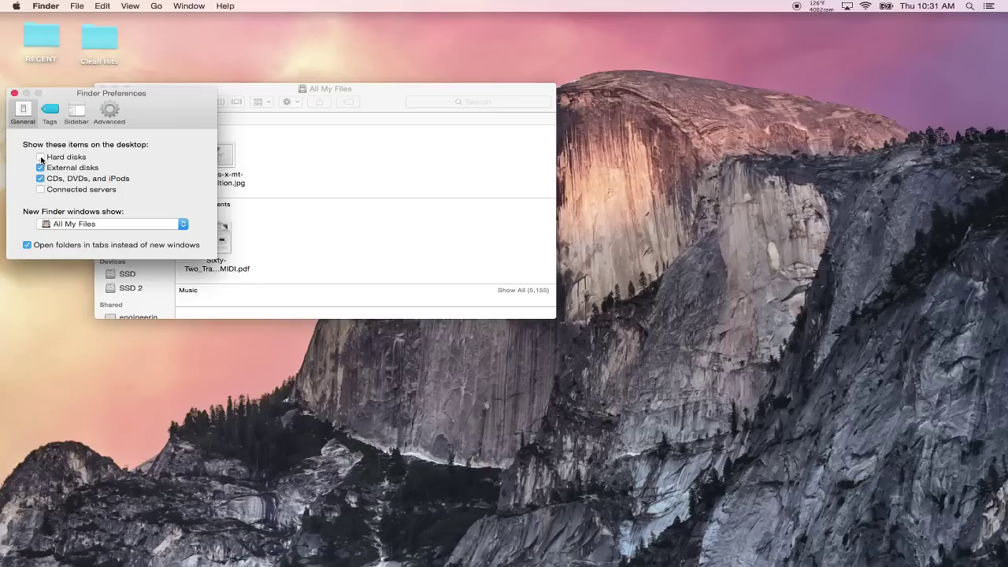
{"action": "left_click", "coordinate": [41, 158]}
{"action": "left_click", "coordinate": [14, 93]}
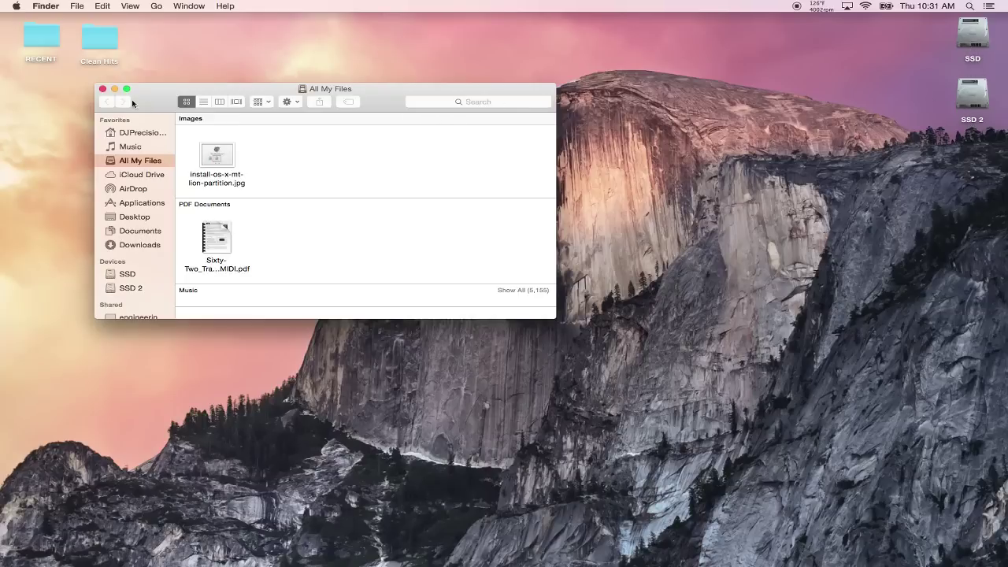
{"action": "left_click", "coordinate": [102, 89]}
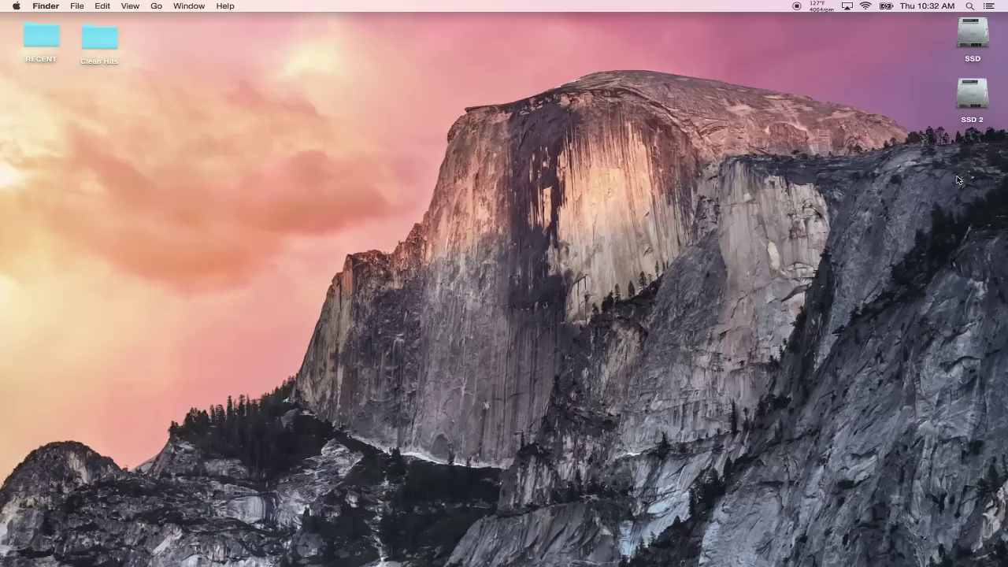
Look through the files in the Downloads folder from the SSD drive's window, then close the window
{"action": "double_click", "coordinate": [972, 34]}
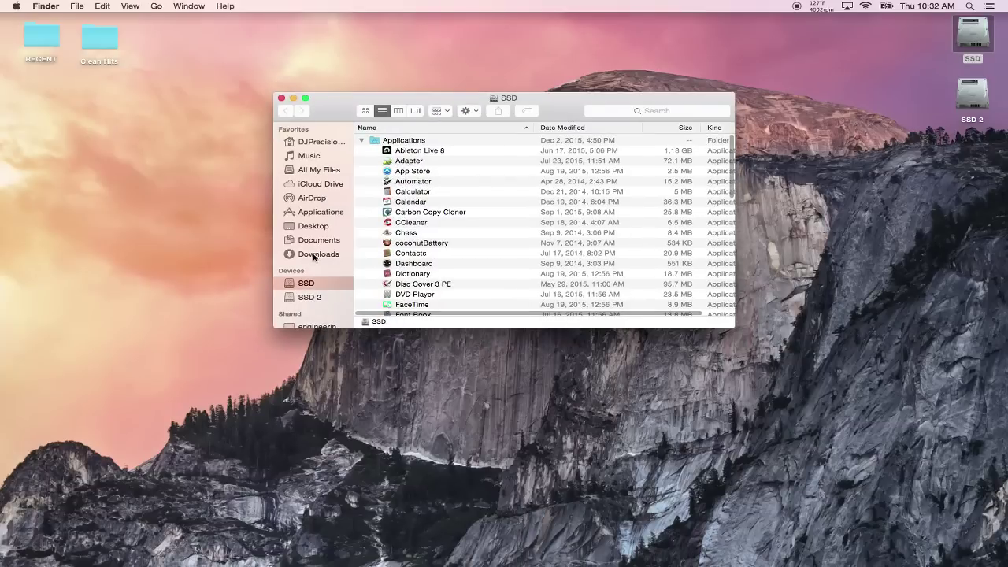
{"action": "left_click", "coordinate": [315, 253]}
{"action": "scroll", "coordinate": [449, 203], "scroll_direction": "down", "scroll_amount": 5}
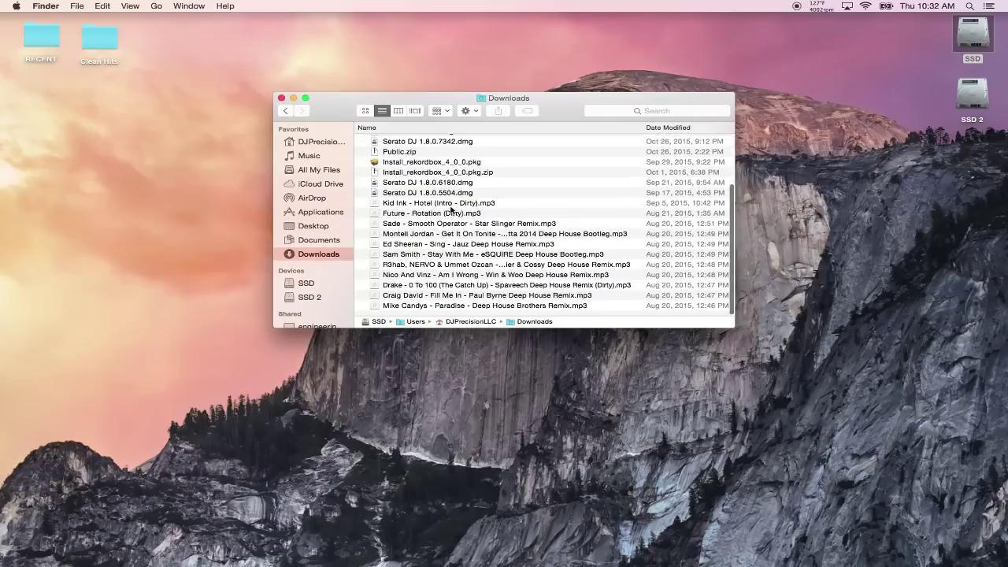
{"action": "left_click", "coordinate": [281, 98]}
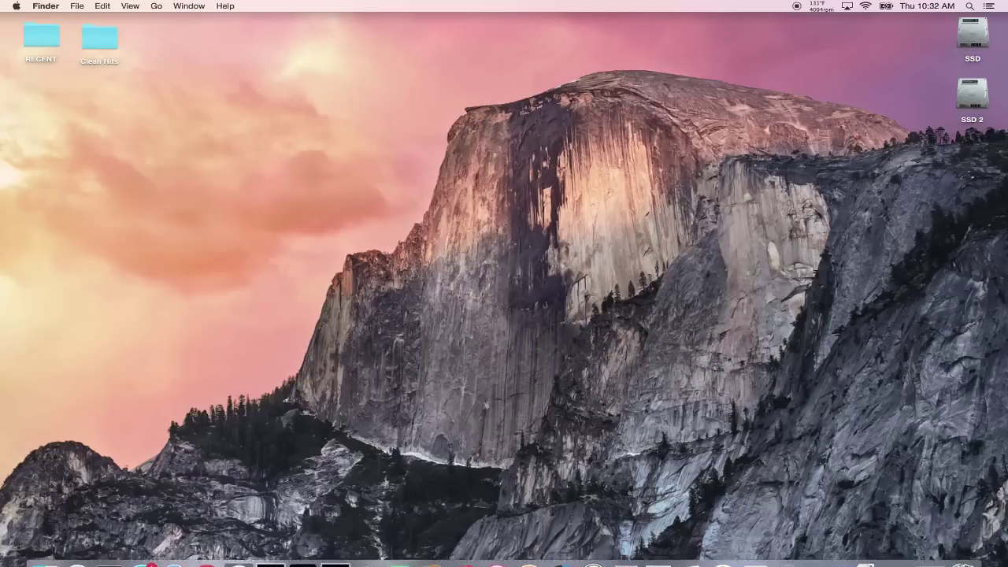
View the image install-os-x-mt-lion-partition.jpg to examine the installer's target disk selection, then close it
{"action": "mouse_move", "coordinate": [833, 552]}
{"action": "left_click", "coordinate": [923, 551]}
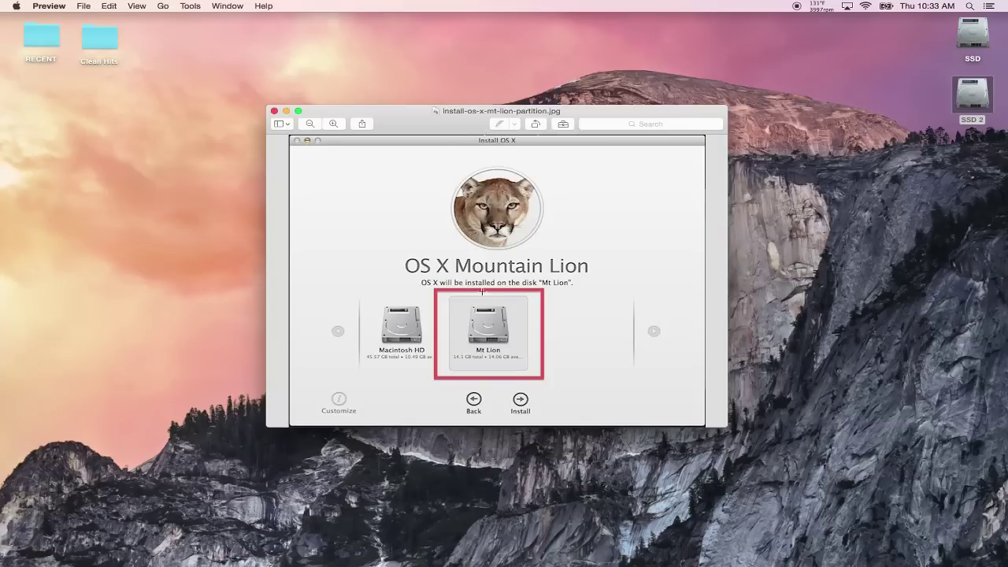
{"action": "left_click", "coordinate": [274, 111]}
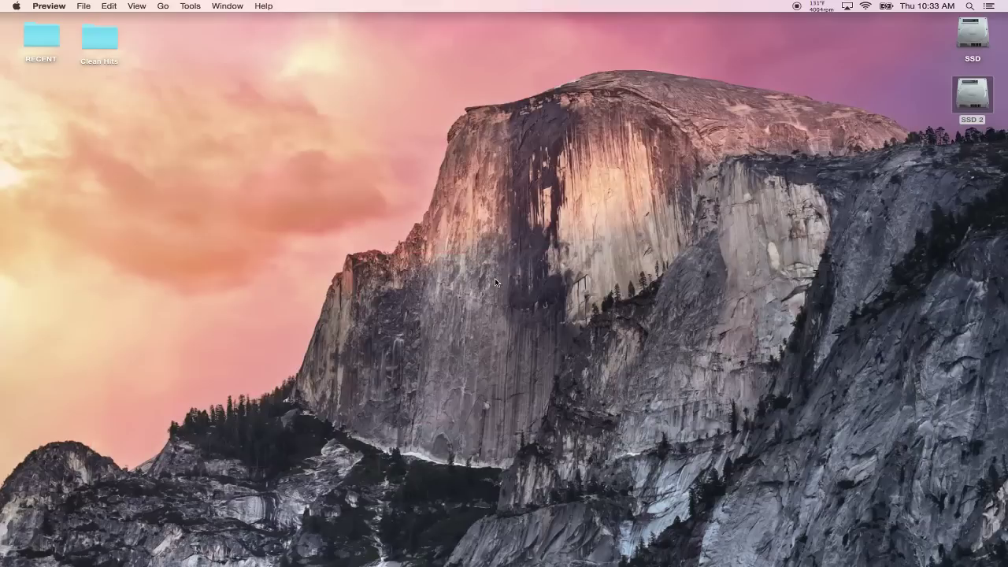
{"action": "left_click", "coordinate": [17, 6]}
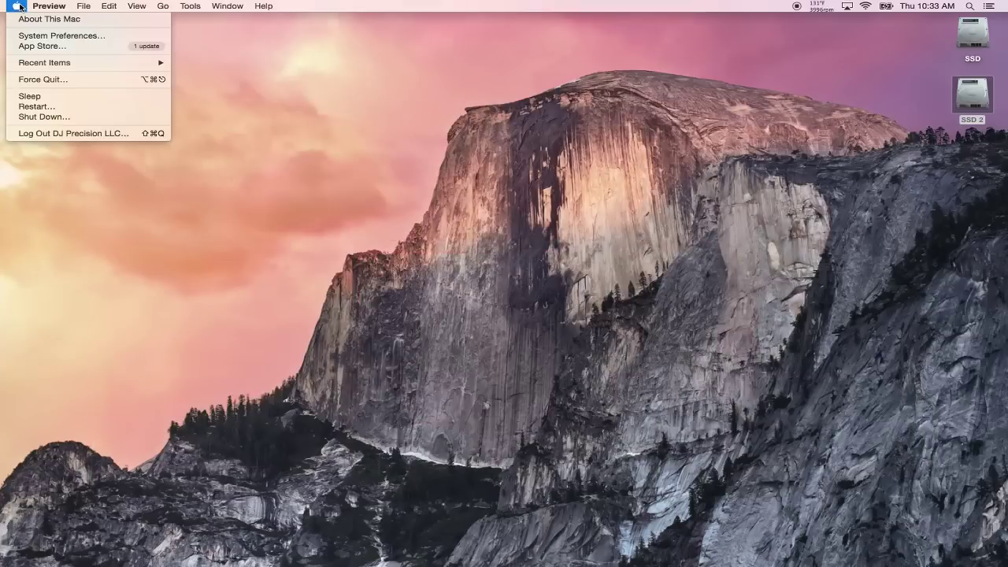
{"action": "left_click", "coordinate": [51, 110]}
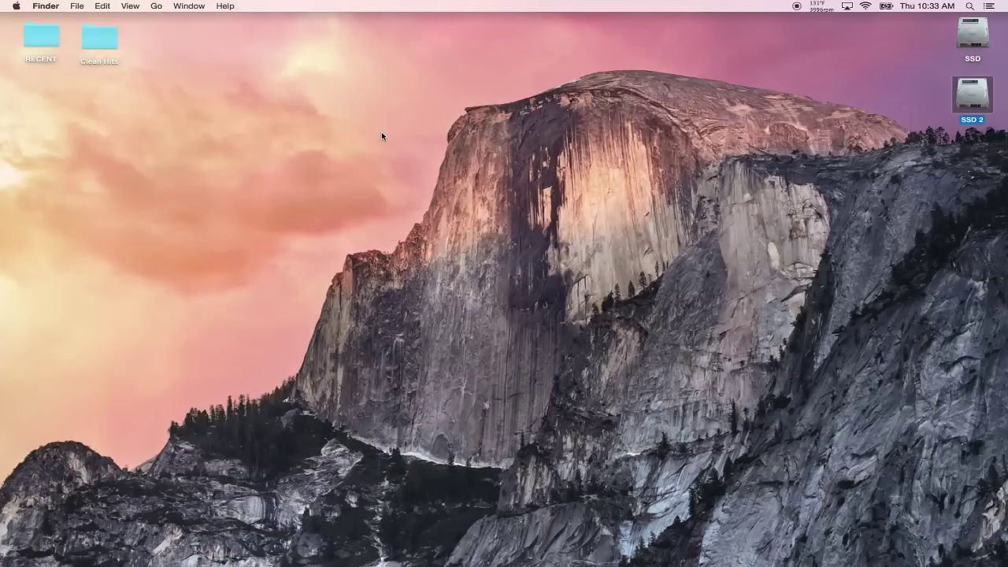